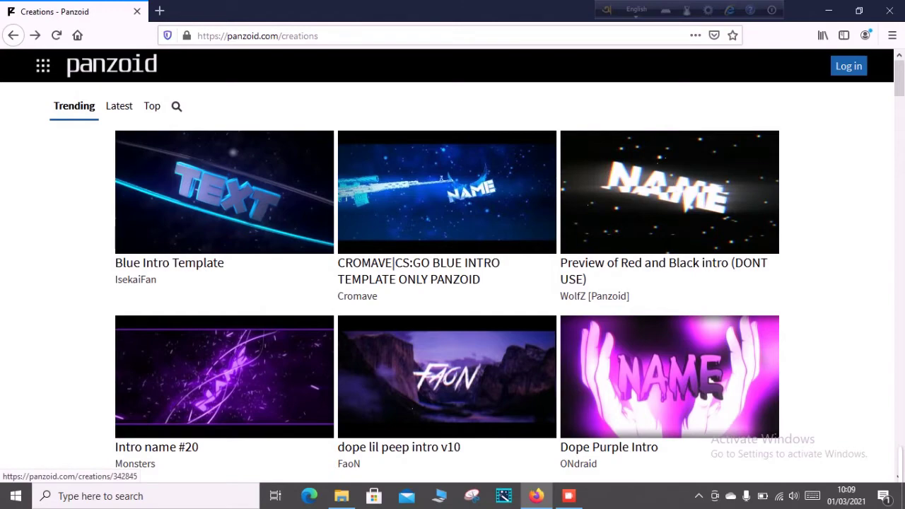
# Step: Browse the trending creations and open the "Neon Text | Light Saber text" template in Clipmaker
pyautogui.scroll(-12, 210, 447)
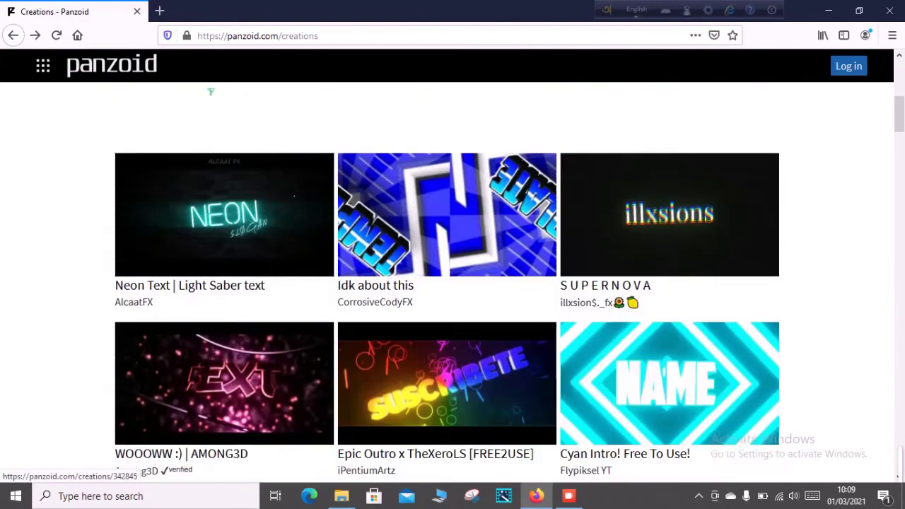
pyautogui.scroll(-9, 210, 446)
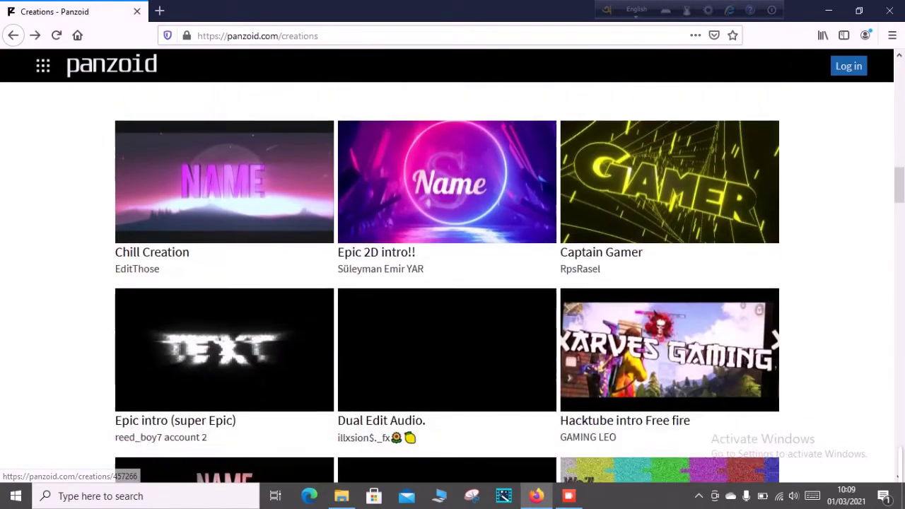
pyautogui.scroll(11, 210, 447)
pyautogui.scroll(10, 210, 222)
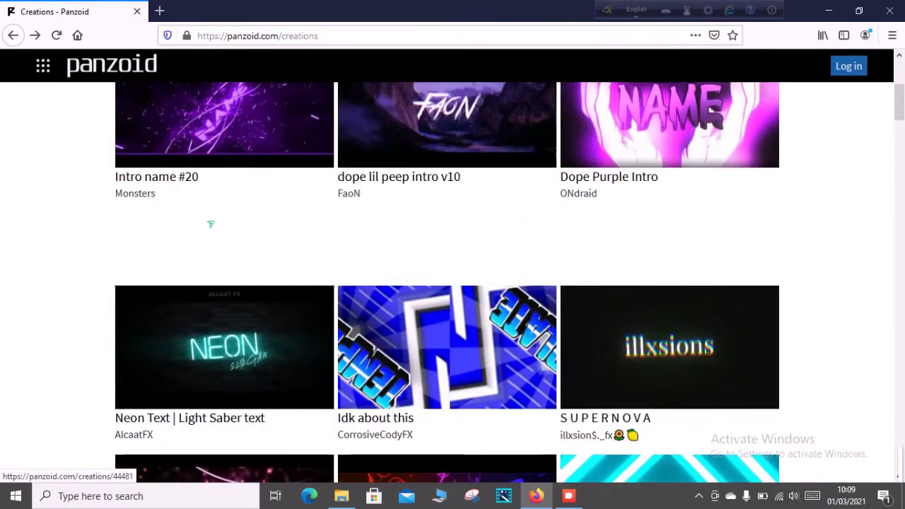
pyautogui.scroll(-6, 208, 226)
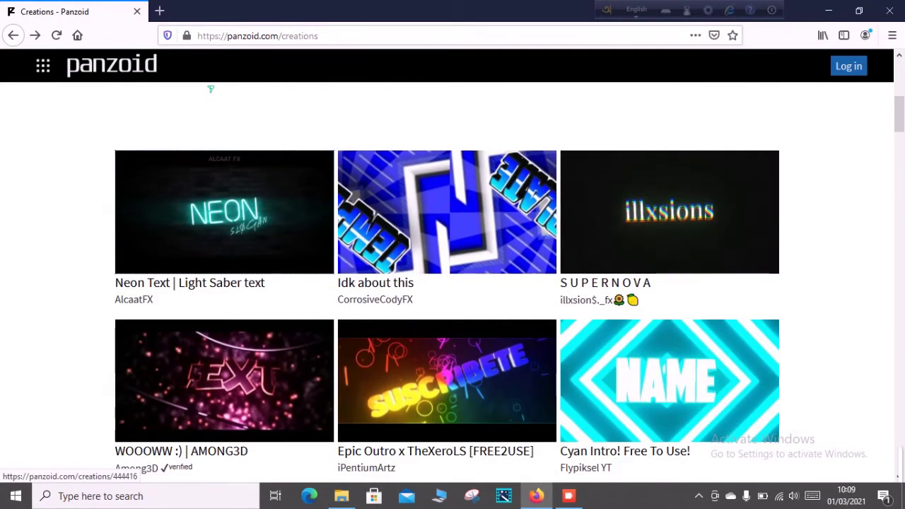
pyautogui.click(210, 382)
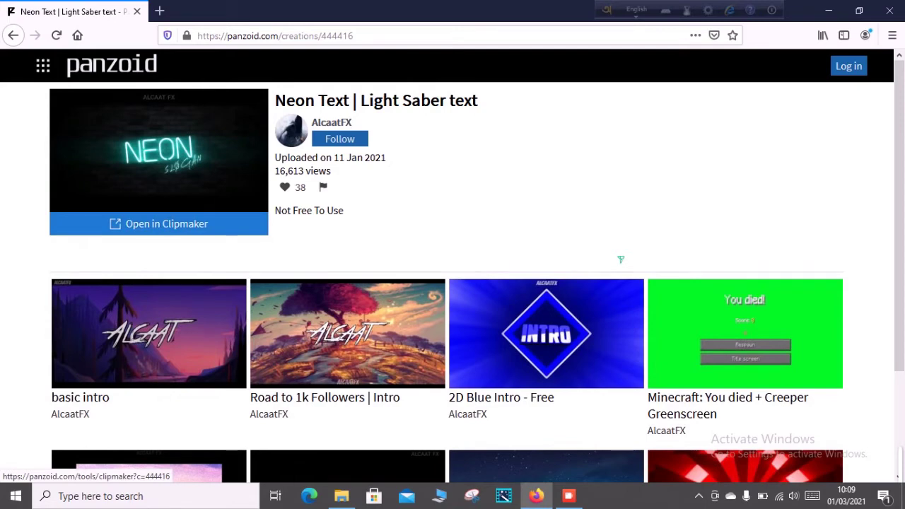
pyautogui.click(166, 223)
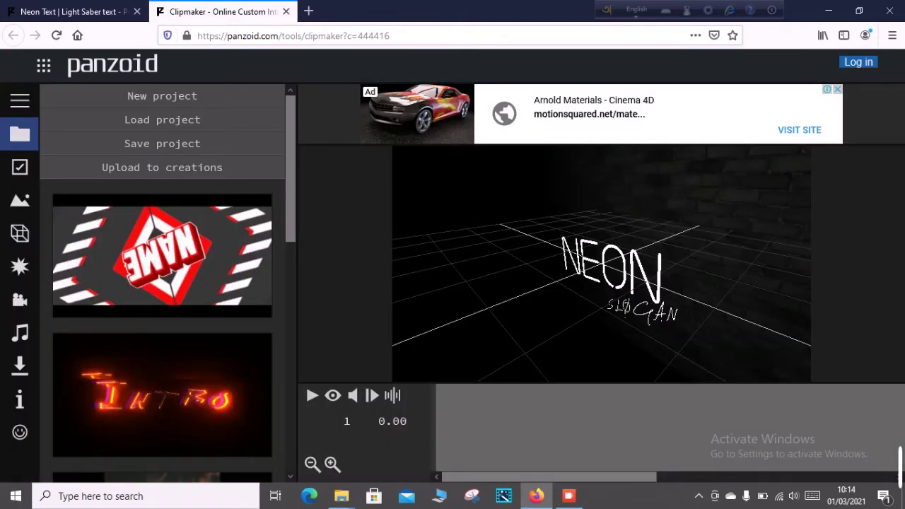
# Step: Turn on the camera view and play the first part of the neon template, pausing it before the end
pyautogui.click(333, 396)
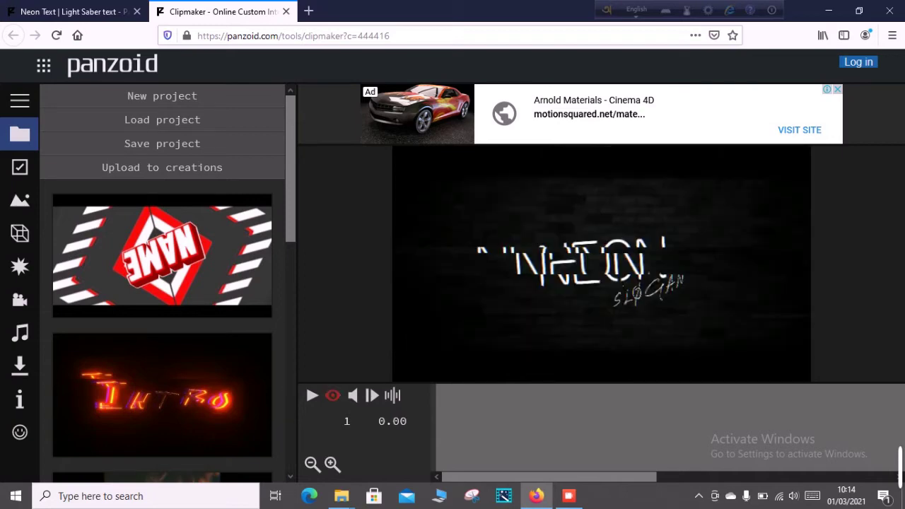
pyautogui.press('space')
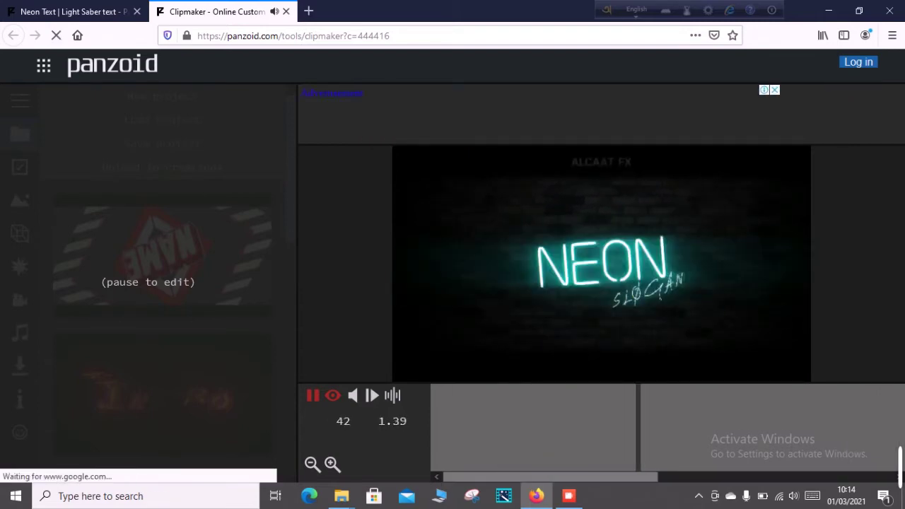
pyautogui.press('space')
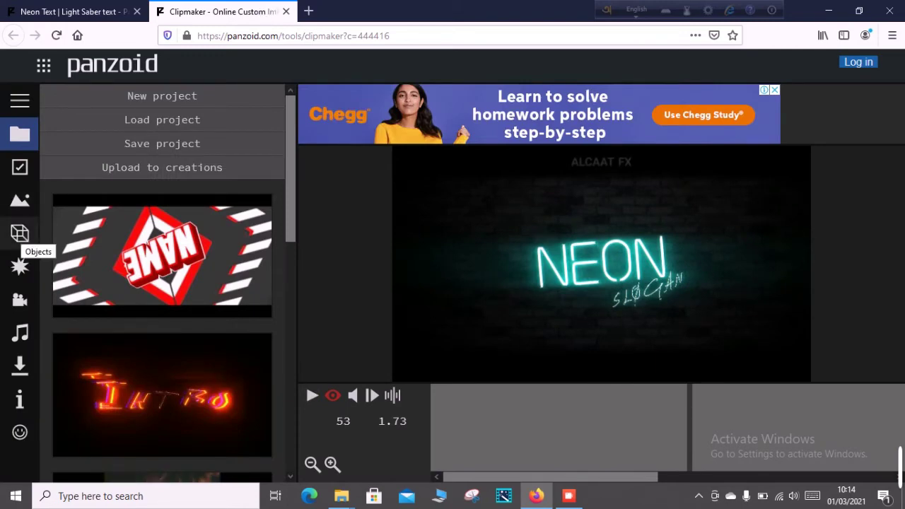
# Step: Replace the wording of the "Neon" 3D text object with the person's name
pyautogui.click(20, 234)
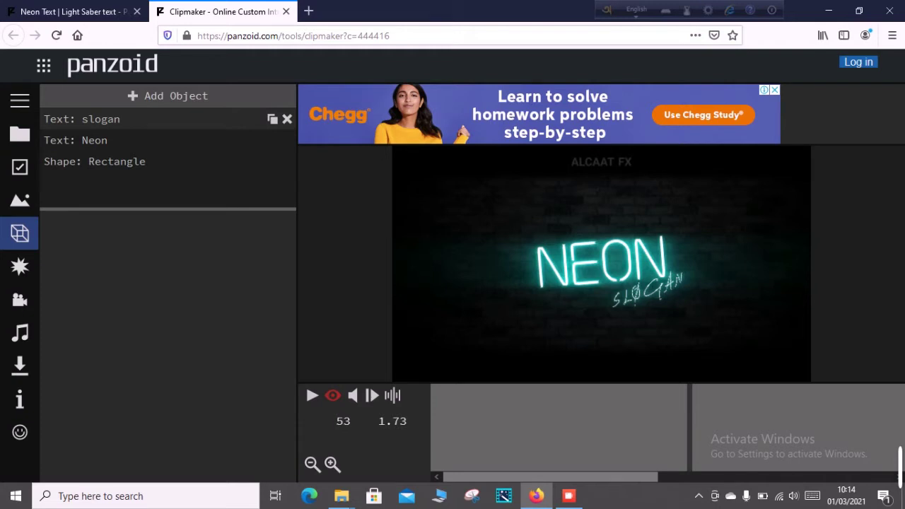
pyautogui.click(81, 119)
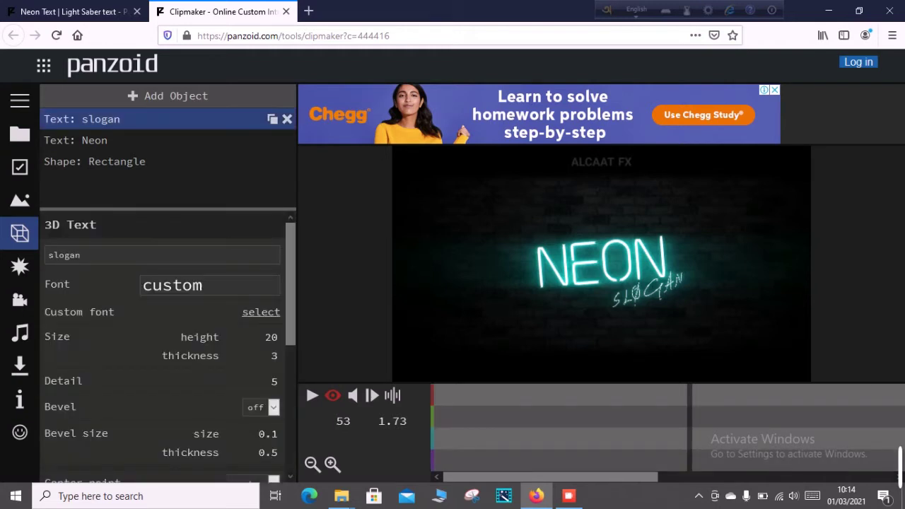
pyautogui.click(75, 140)
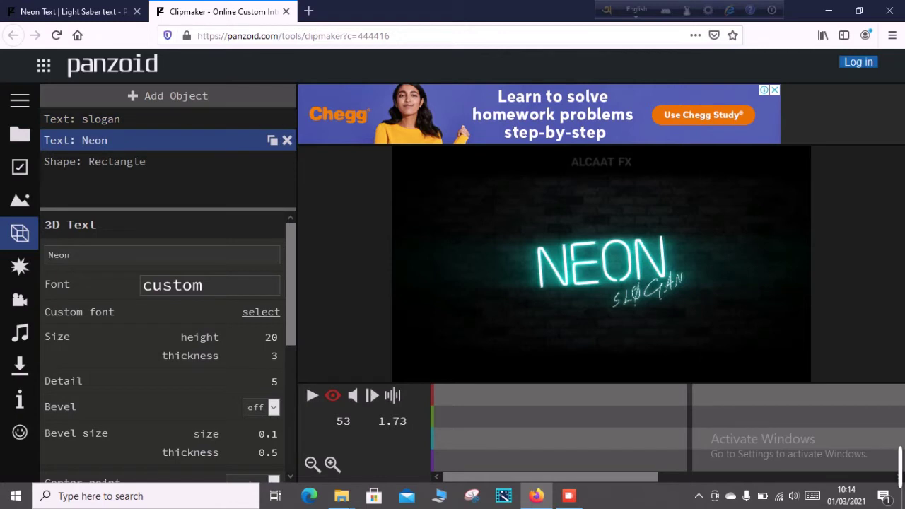
pyautogui.click(70, 254)
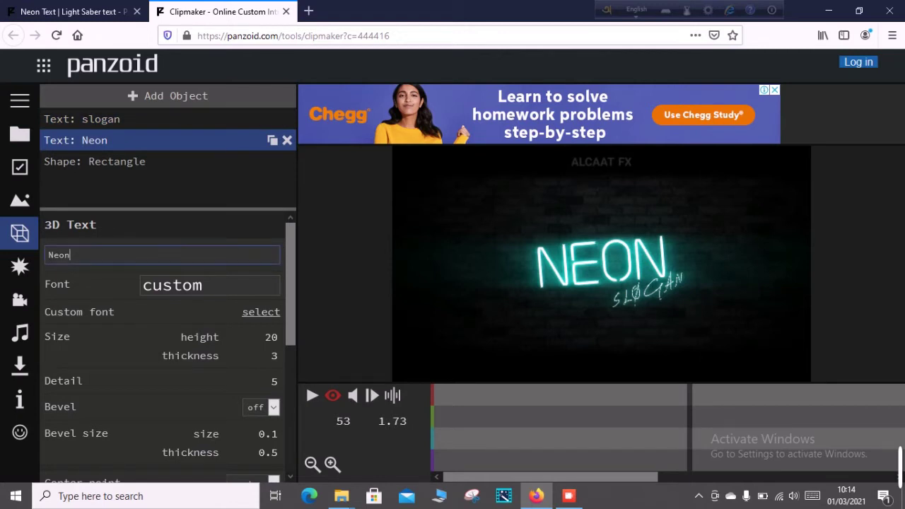
pyautogui.press('BackSpace')
pyautogui.press('BackSpace')
pyautogui.press('BackSpace')
pyautogui.press('BackSpace')
pyautogui.write('Naeem')
pyautogui.press('Return')
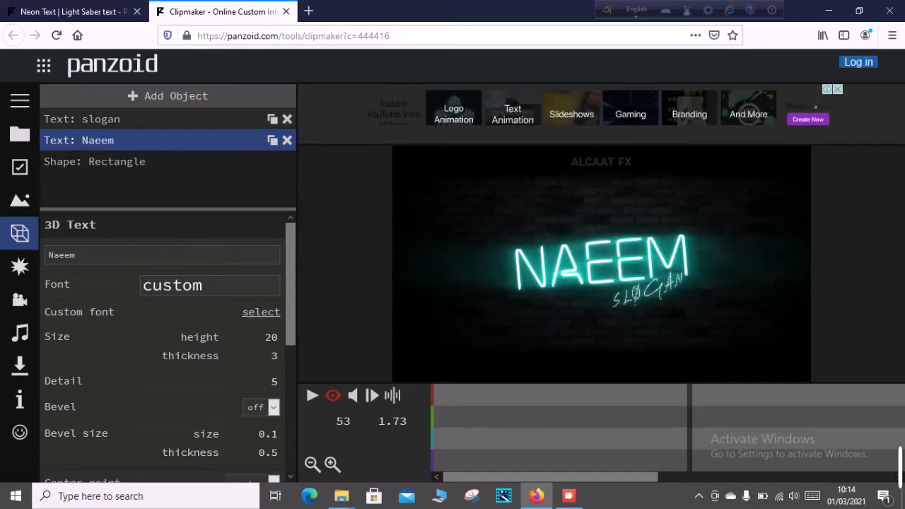
# Step: Change the "slogan" 3D text object to "Tech" and play the edited intro to preview it
pyautogui.click(101, 120)
pyautogui.doubleClick(64, 254)
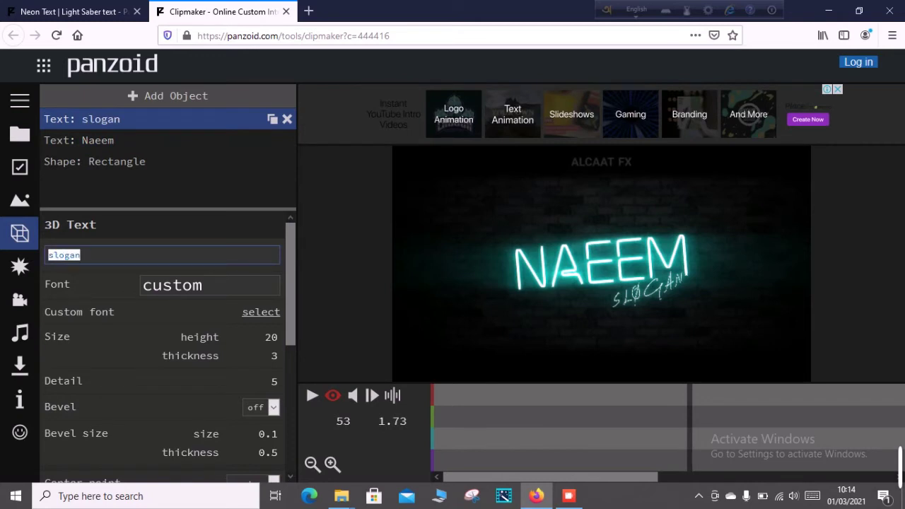
pyautogui.write('Tech')
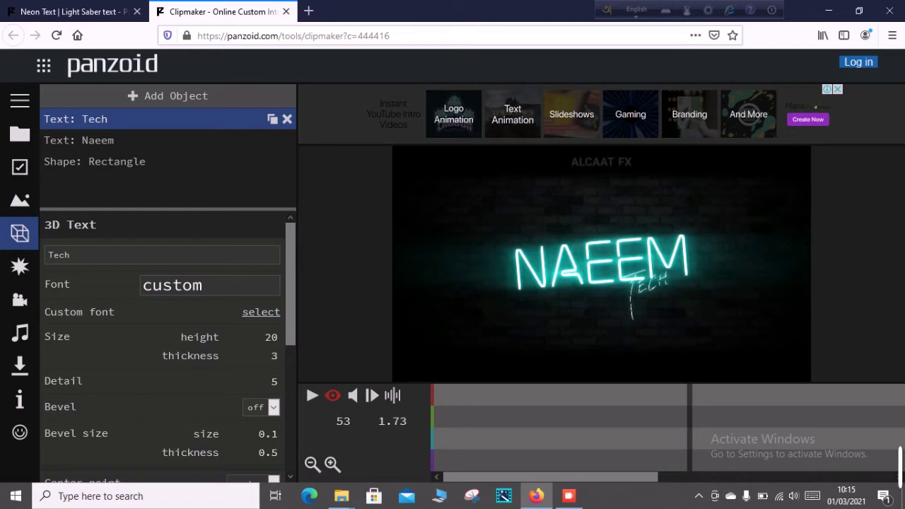
pyautogui.click(312, 395)
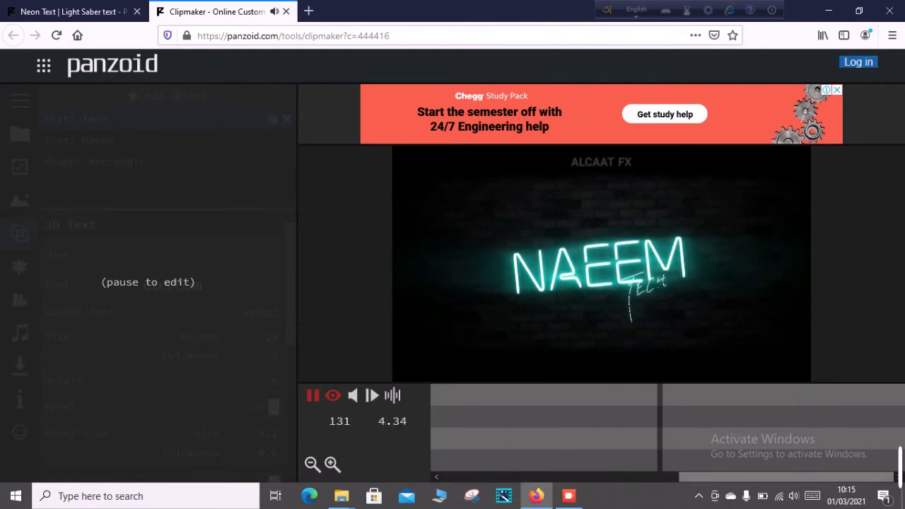
pyautogui.press('space')
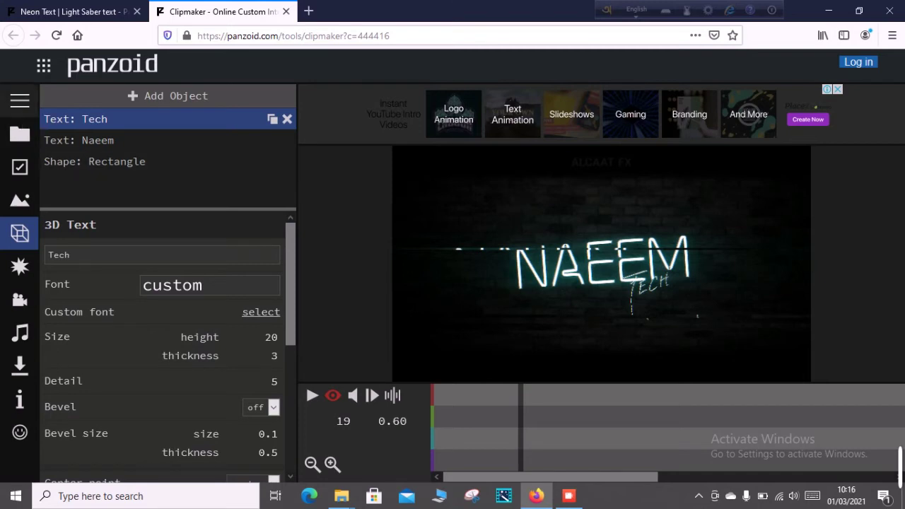
# Step: Render the intro in balanced mode with the .mkv (vp8/opus) format and save the finished video file
pyautogui.click(20, 100)
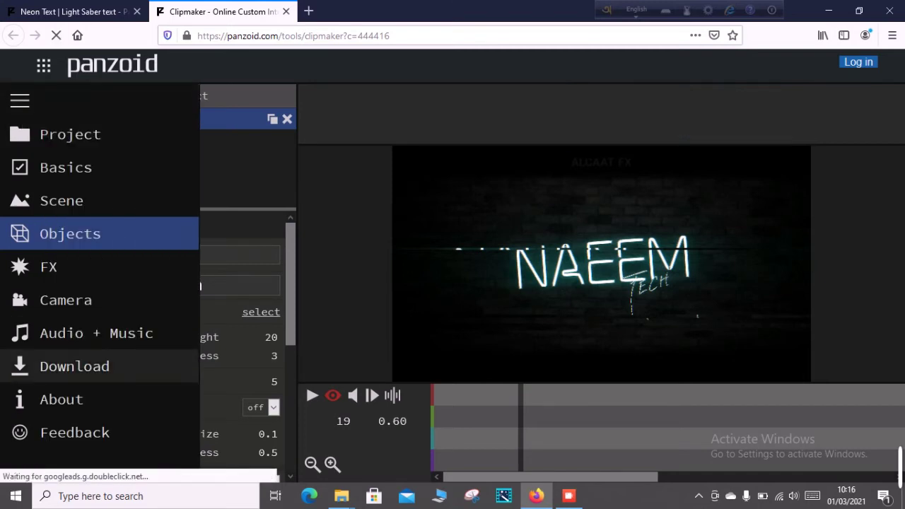
pyautogui.click(70, 367)
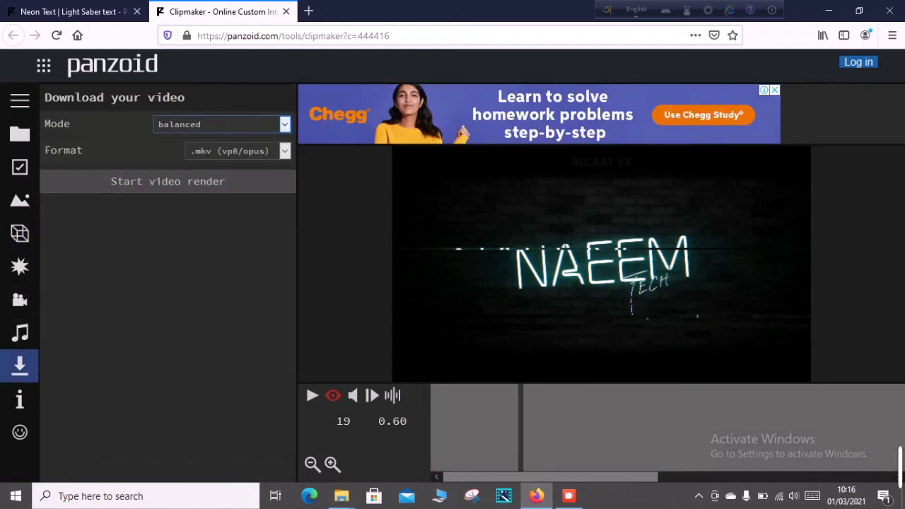
pyautogui.click(168, 181)
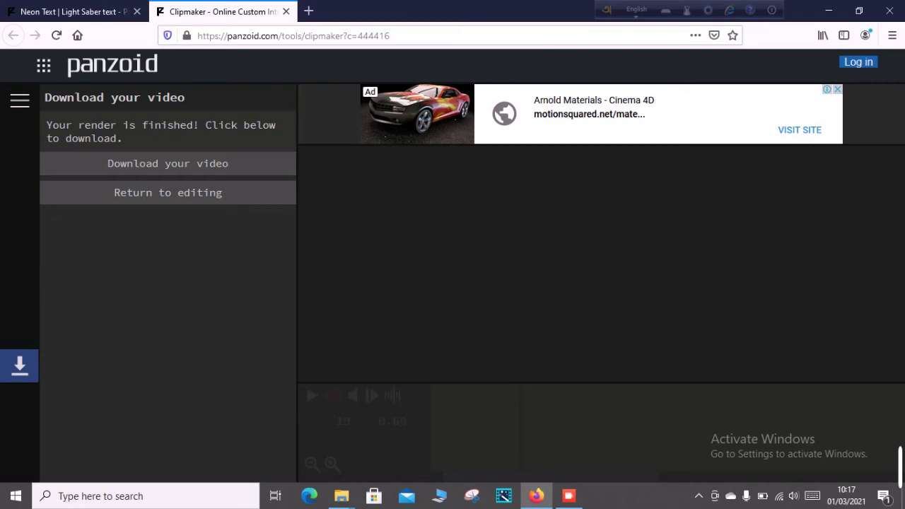
pyautogui.click(168, 164)
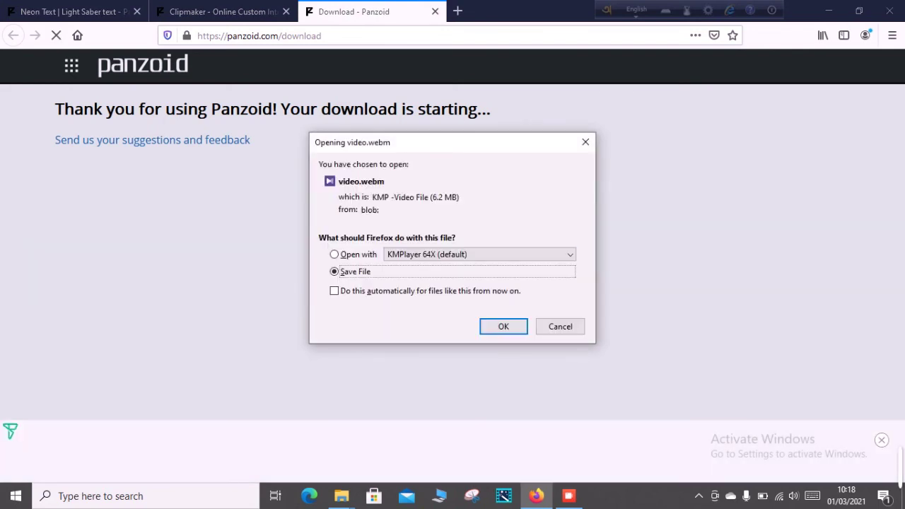
pyautogui.click(504, 327)
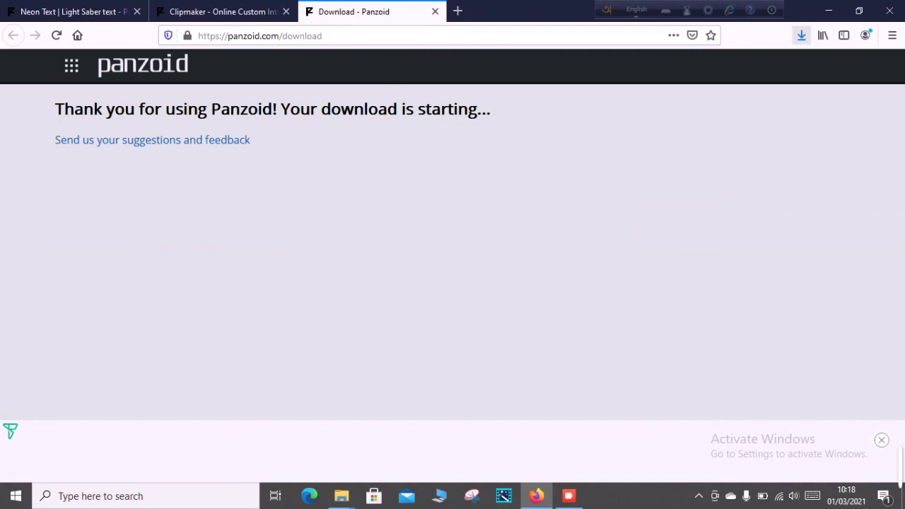
# Step: Open the downloaded video(2).webm in KMPlayer and return playback to the beginning
pyautogui.click(801, 35)
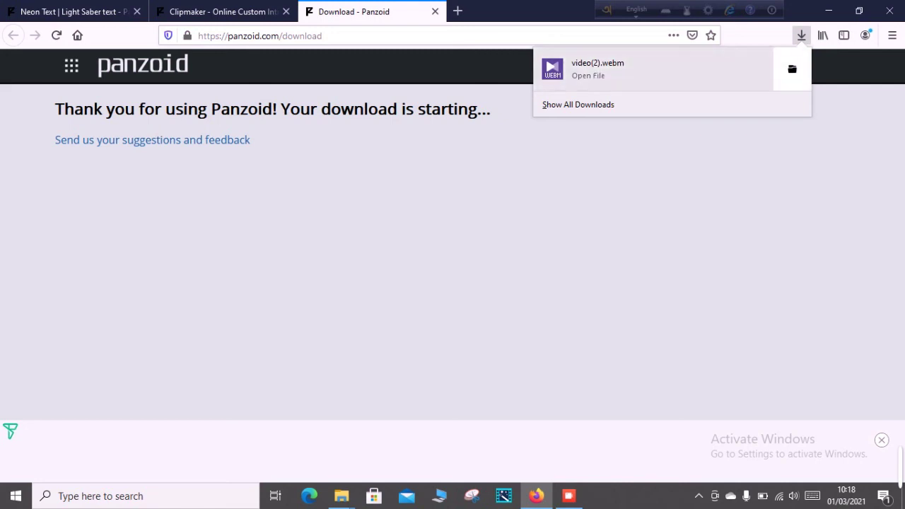
pyautogui.click(653, 70)
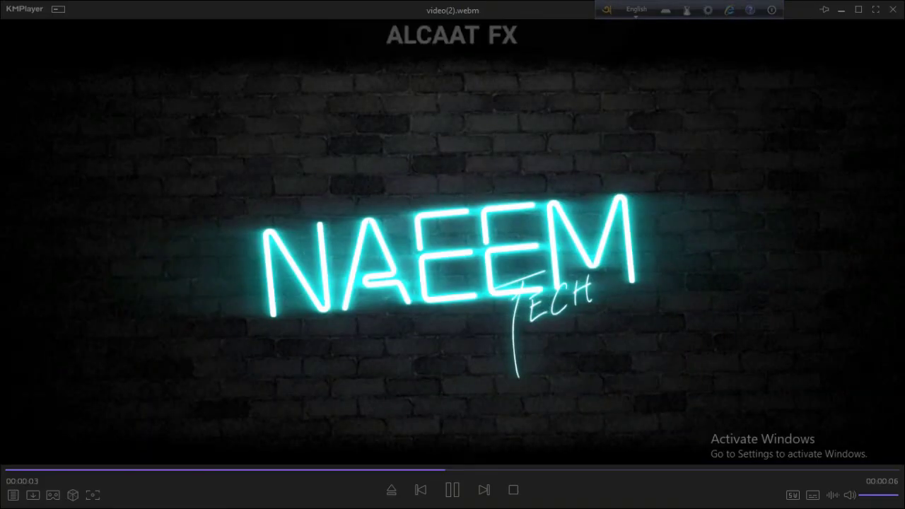
pyautogui.click(6, 469)
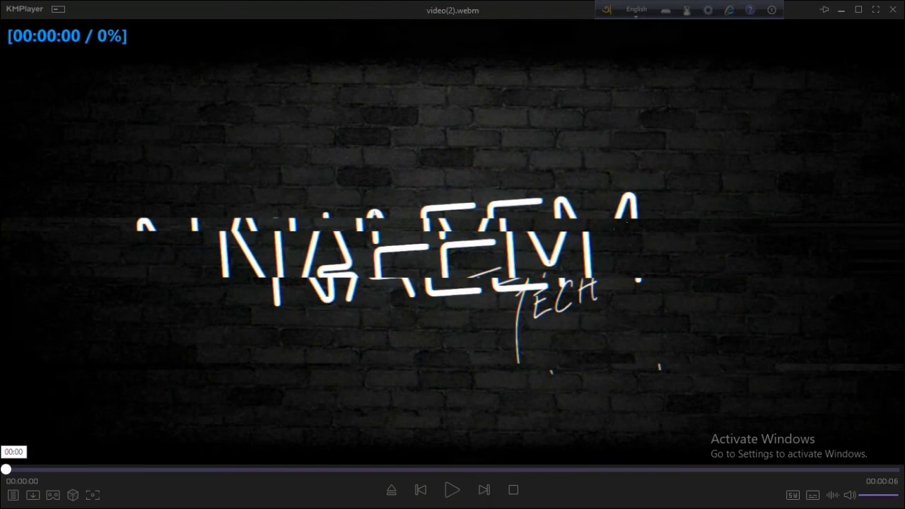